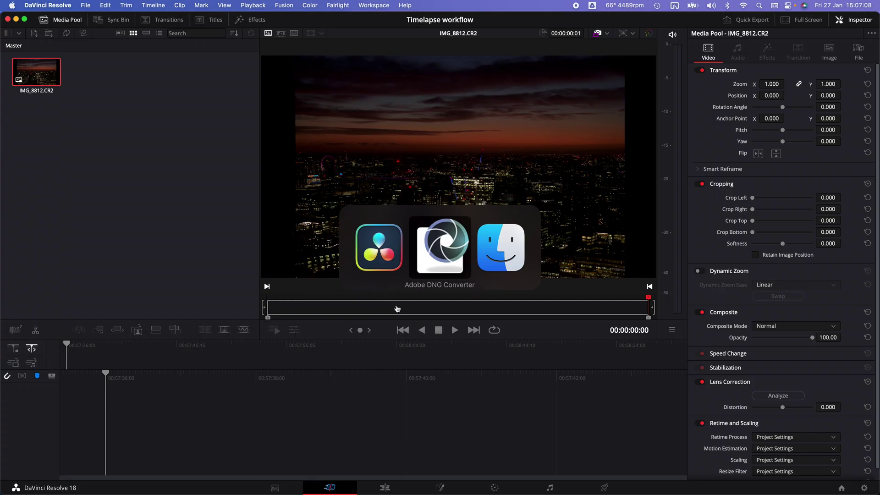
Step: Preview IMG_8812.CR2, then set the Canon sunset RAW folder as the DNG Converter source
key("super+Tab")
left_click_drag(315, 129, 325, 120)
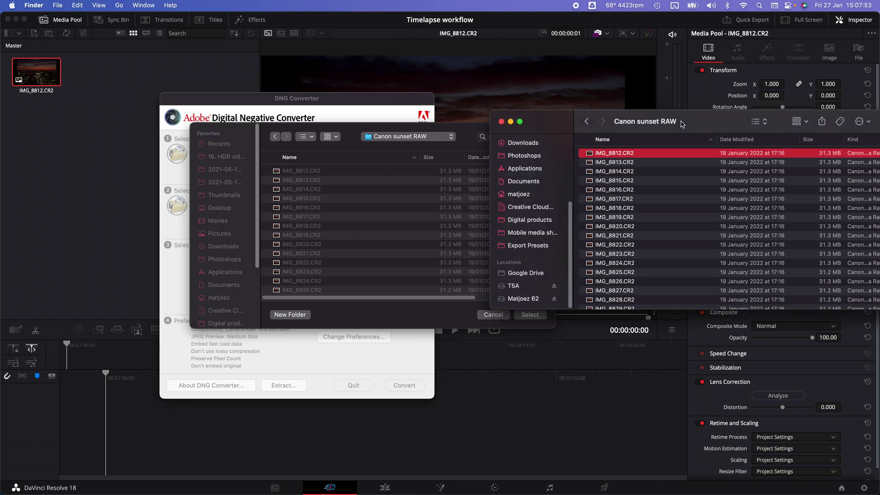
key("space")
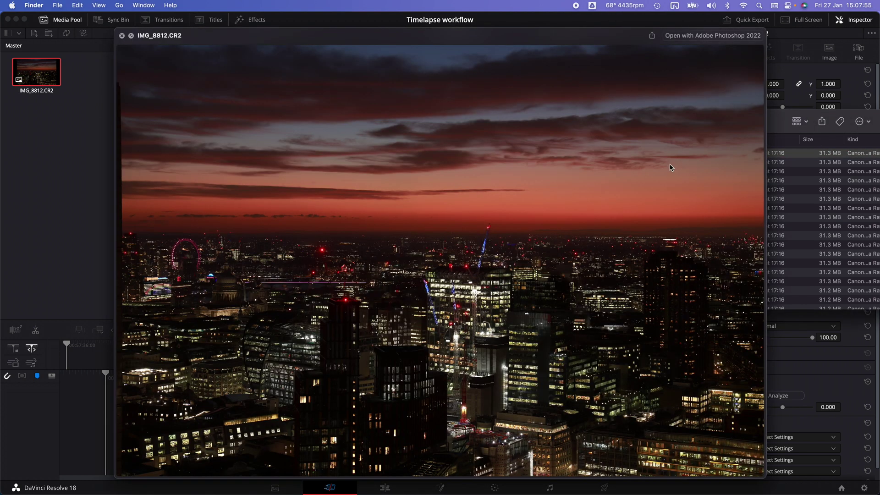
key("space")
left_click(395, 129)
left_click(529, 314)
left_click_drag(364, 94, 372, 97)
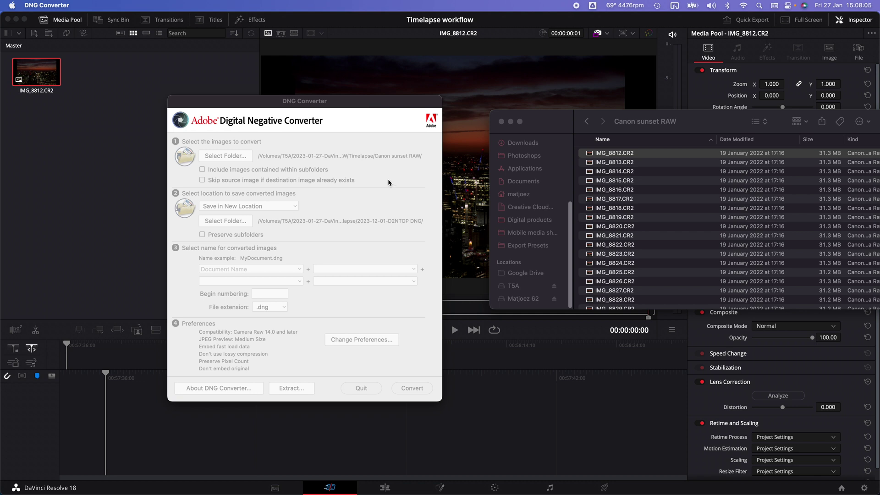
Step: Open the Canon sunset DNG folder in Finder, preview IMG_8812.dng, then return to DNG Converter
left_click(685, 118)
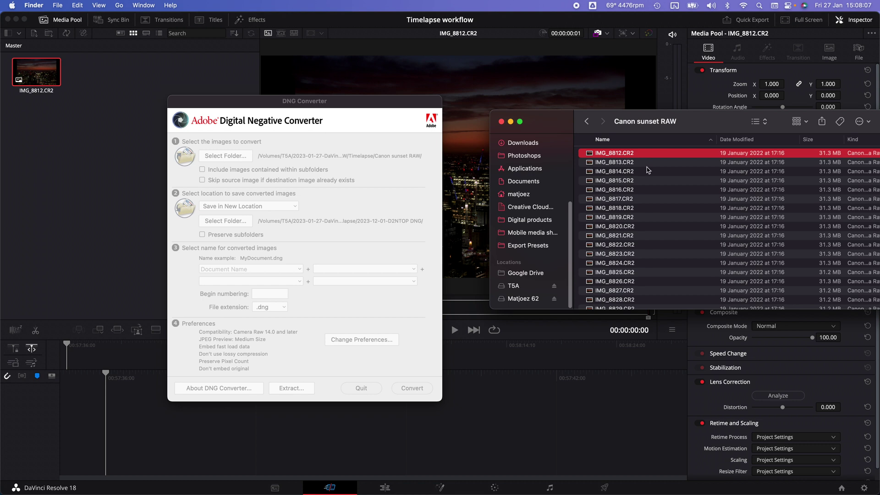
key("super+Up")
double_click(646, 191)
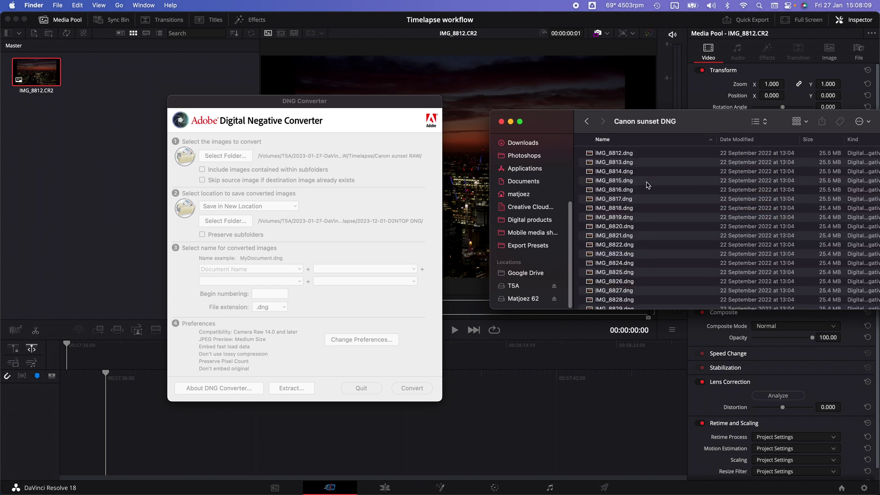
left_click(640, 154)
key("space")
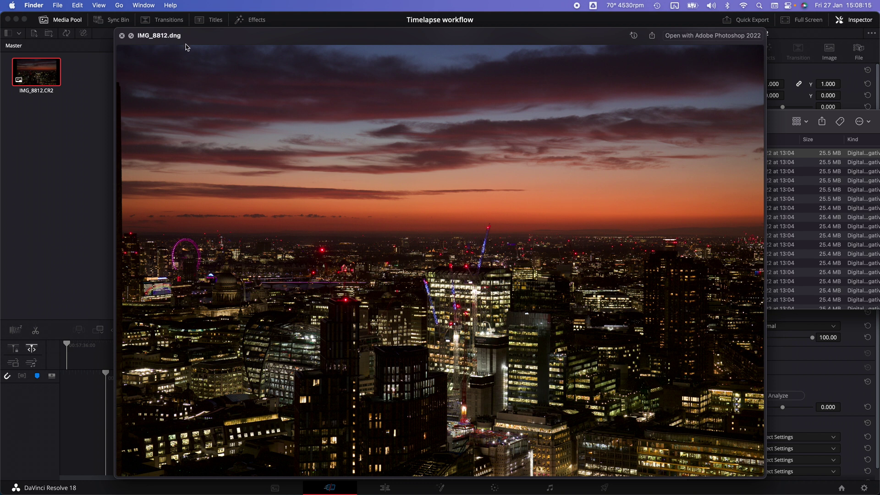
key("space")
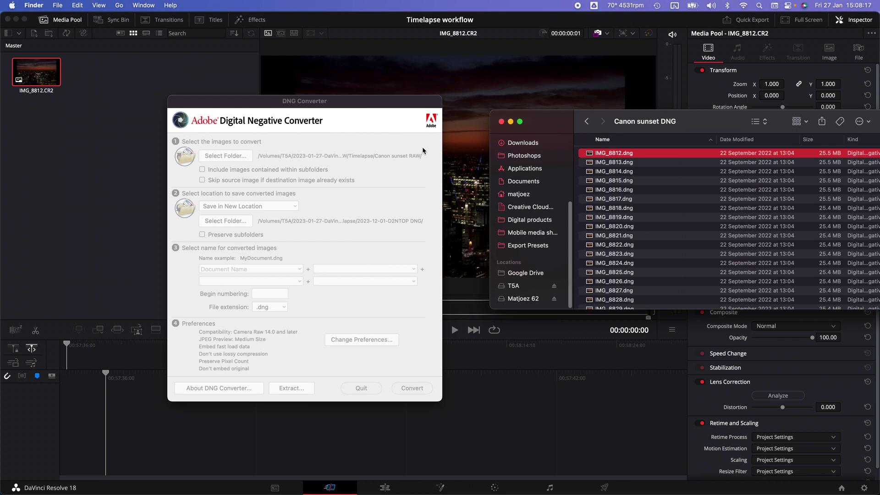
left_click(423, 149)
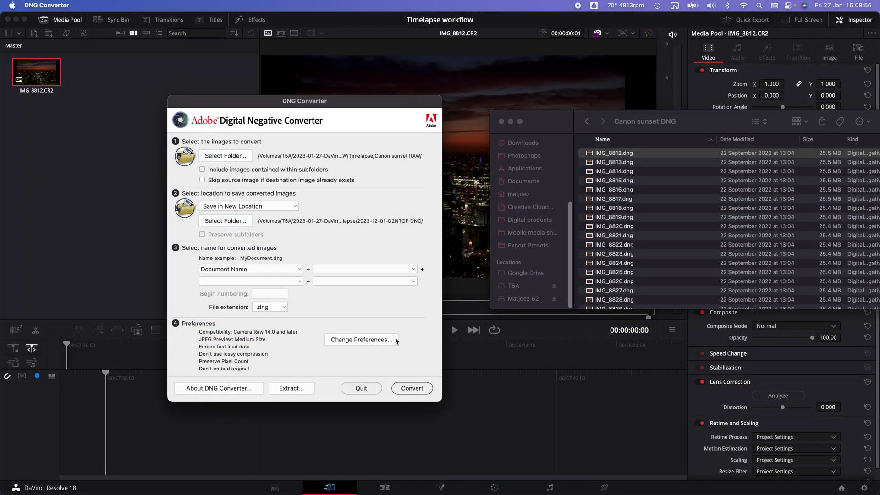
Step: Delete the CR2 clip and import the Canon sunset DNG folder as sequence IMG_[8812-9011]
left_click(367, 22)
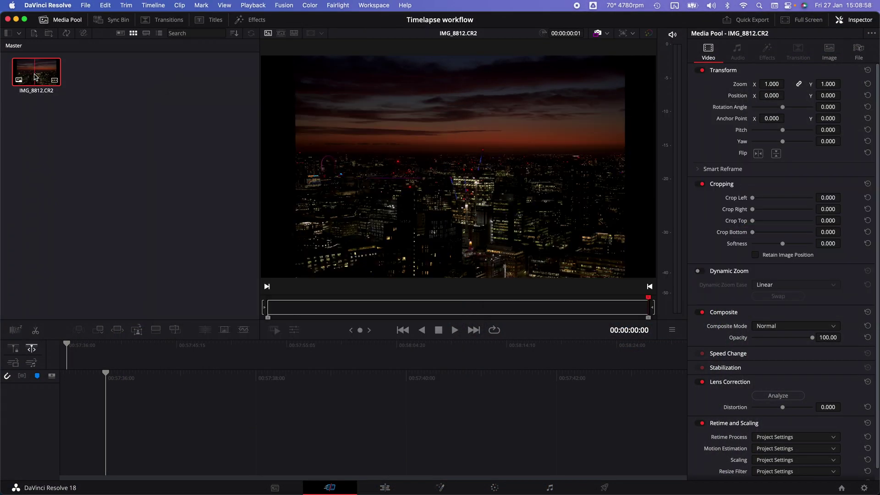
key("BackSpace")
left_click(275, 488)
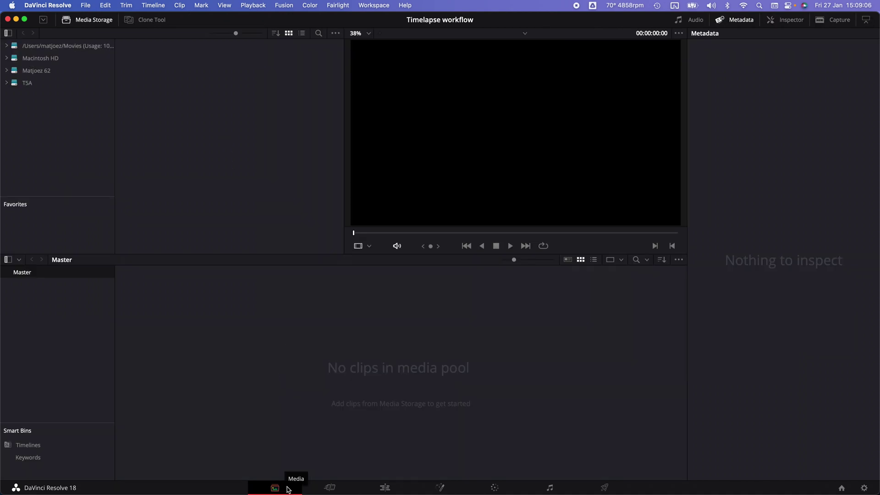
key("super+Tab")
key("super+Tab")
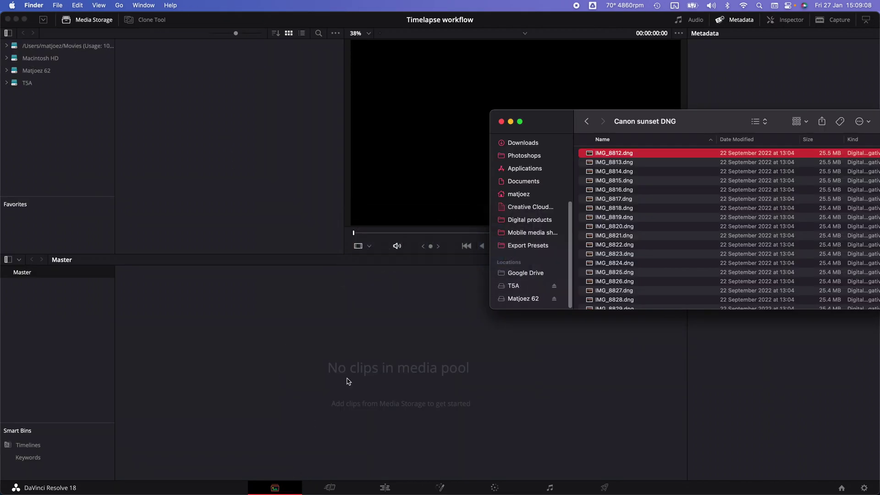
key("super+Up")
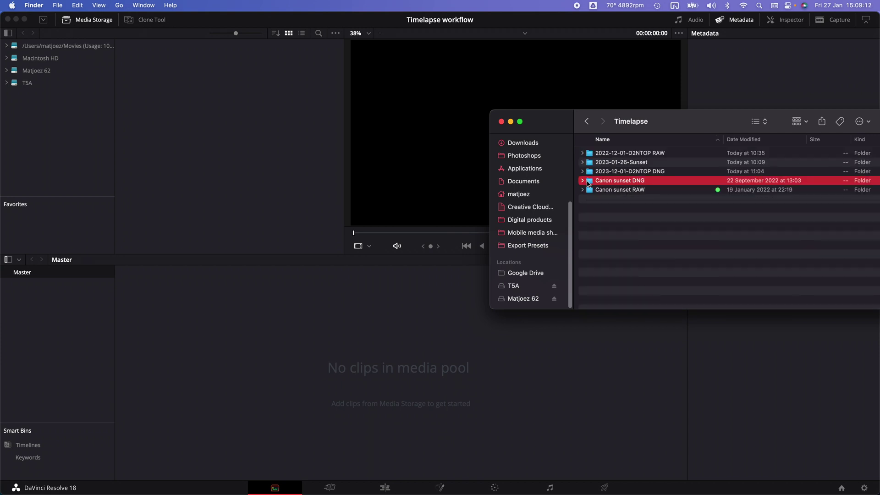
left_click_drag(588, 183, 337, 381)
left_click(200, 344)
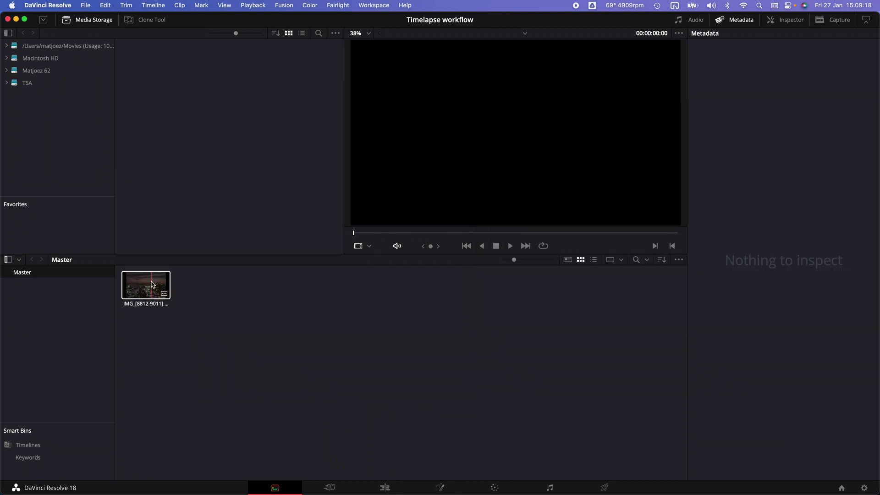
Step: Start a new timeline from the DNG clip with Use Project Settings unticked
left_click(152, 284)
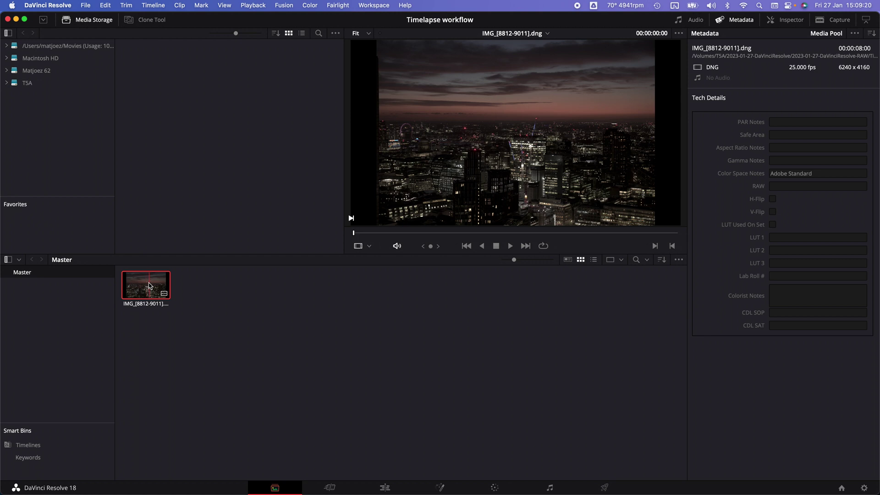
right_click(150, 284)
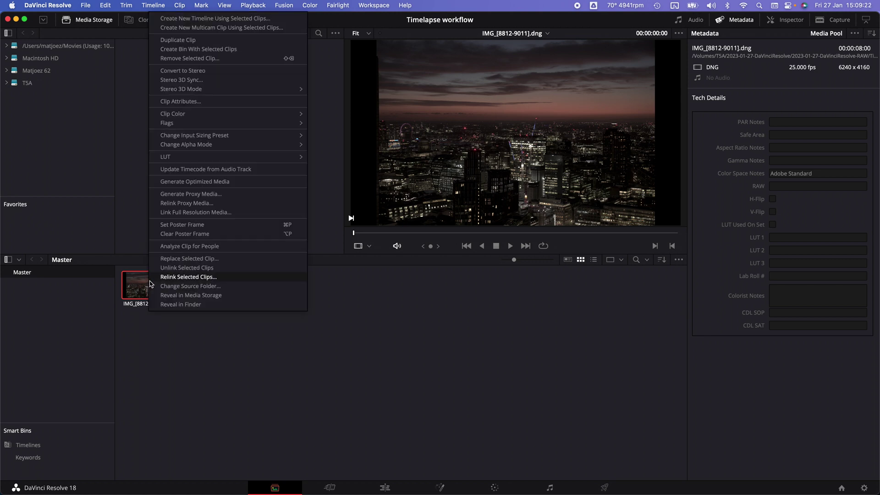
left_click(256, 19)
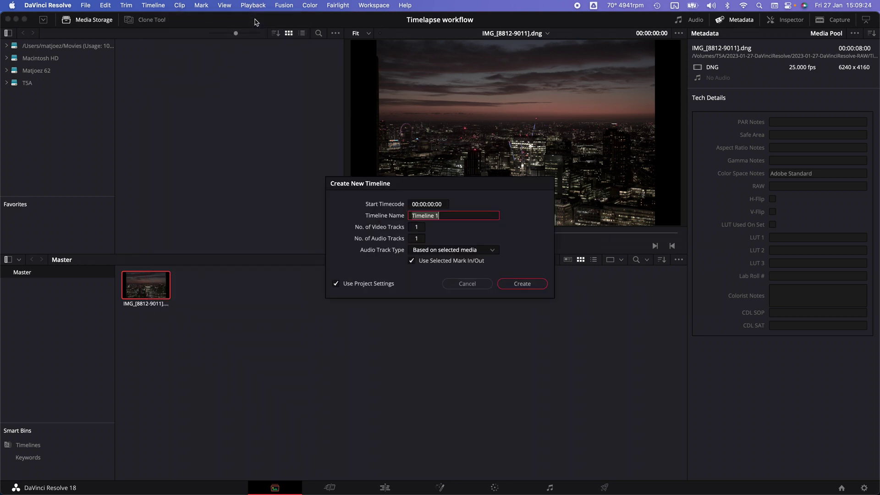
left_click(386, 283)
left_click(420, 207)
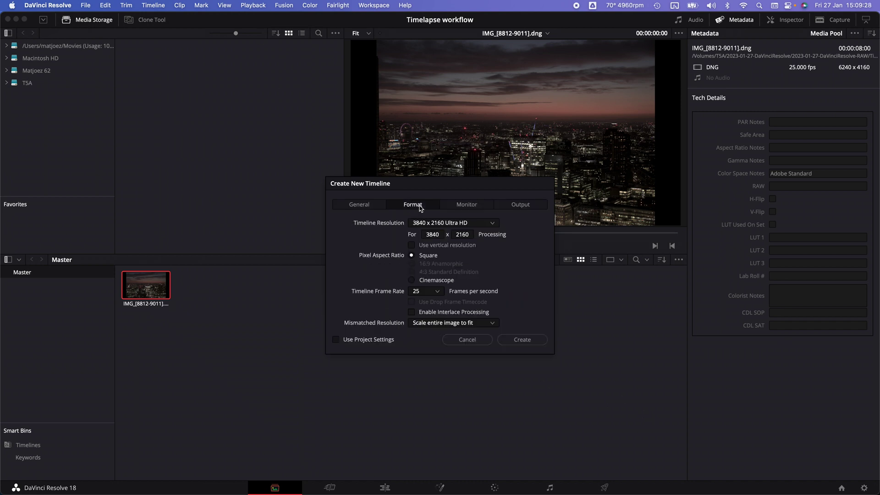
Step: Set a custom 6240 x 4160 timeline resolution, create the timeline, and open Timeline 1
left_click(435, 225)
scroll(440, 236, "up", 5)
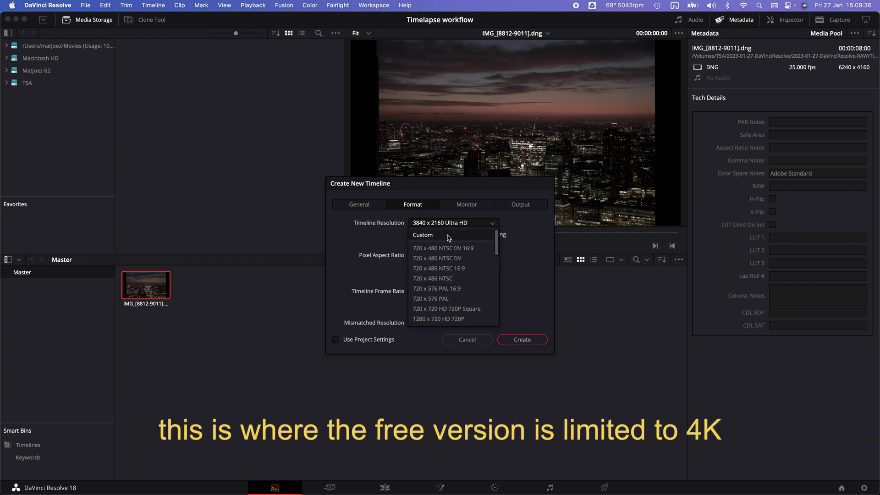
left_click(448, 238)
left_click(438, 235)
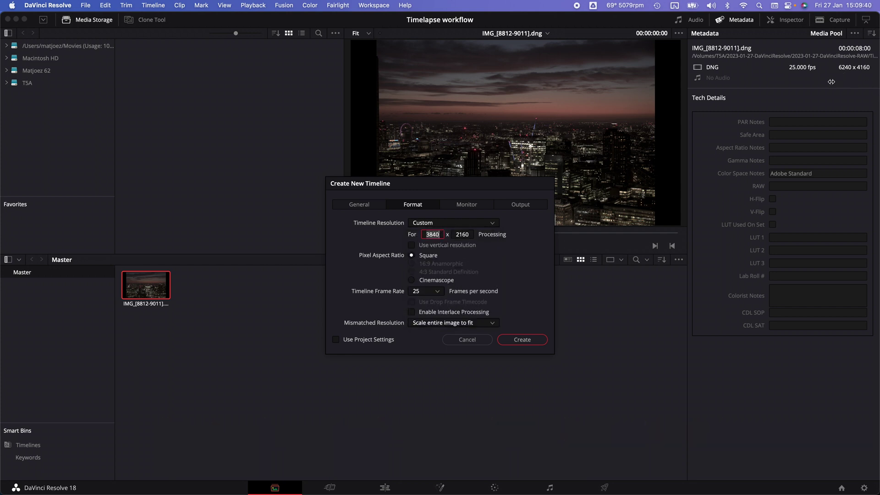
type("6240")
key("Tab")
type("4160")
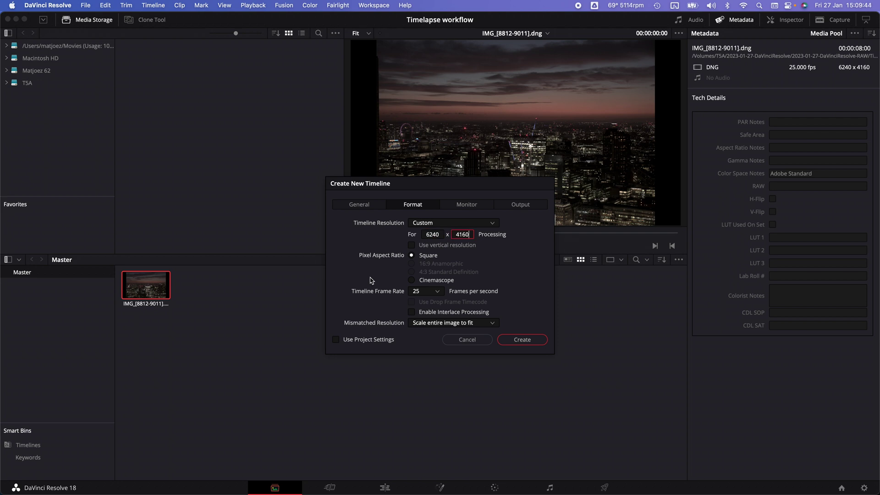
left_click(531, 339)
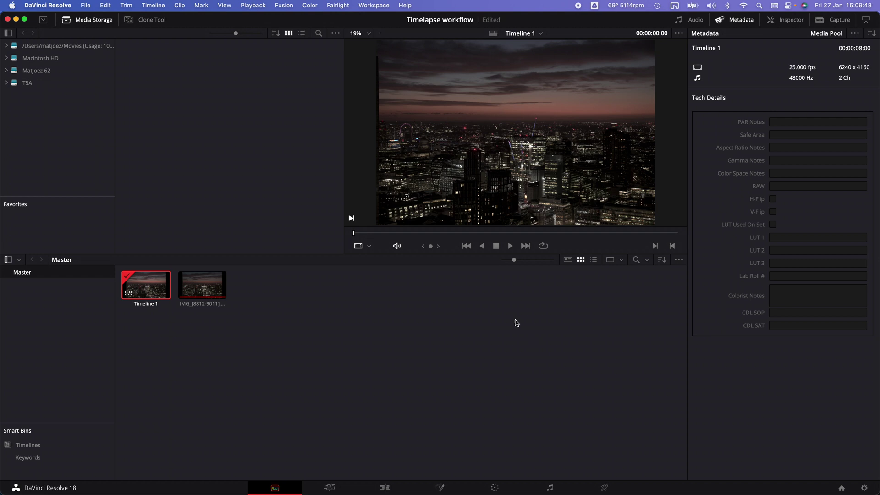
double_click(146, 286)
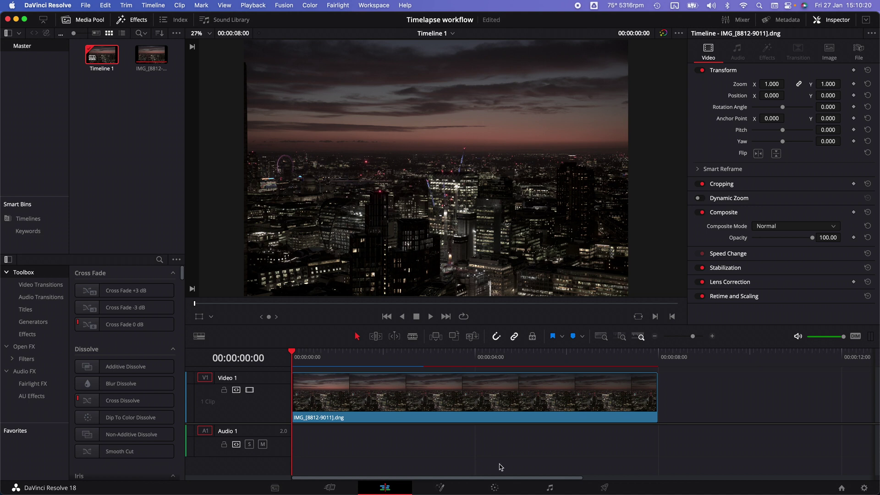
Step: On the Color page, switch the DNG clip's Camera Raw decode to its own clip settings
left_click(379, 389)
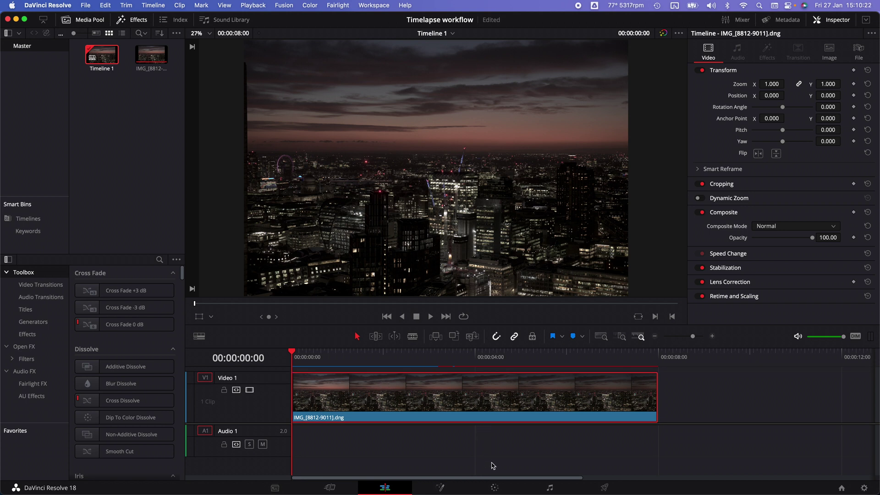
left_click(495, 489)
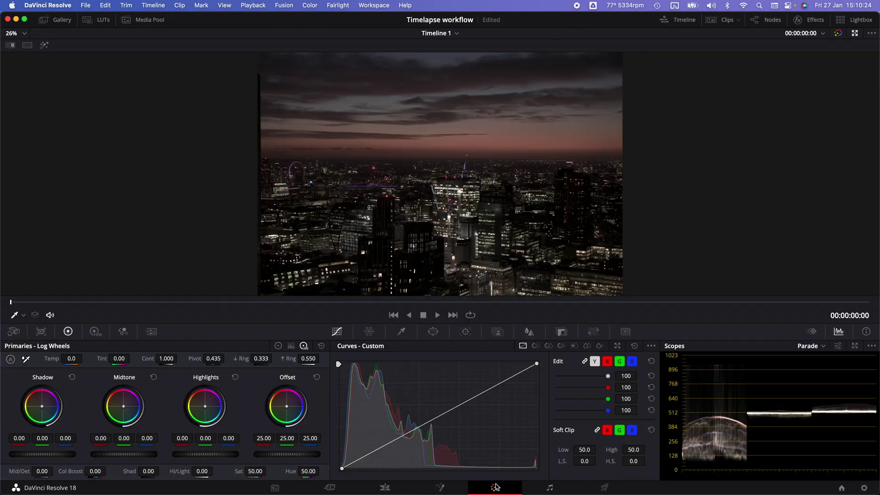
left_click(12, 331)
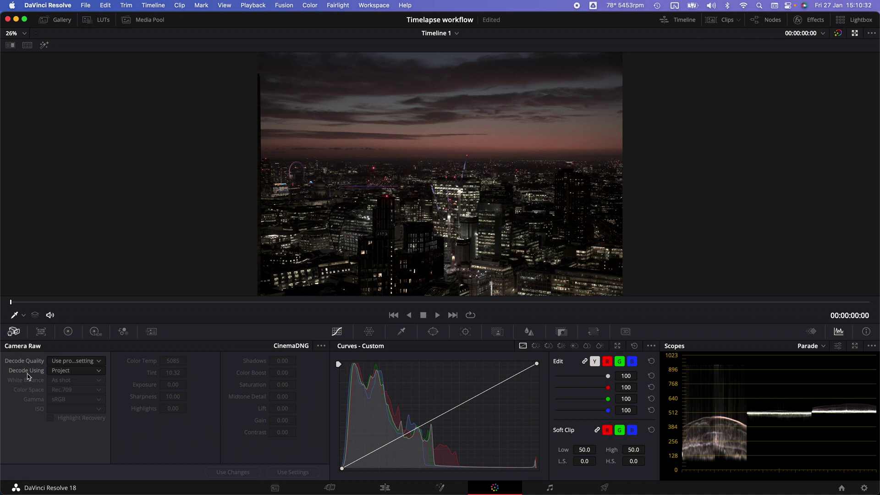
left_click(82, 376)
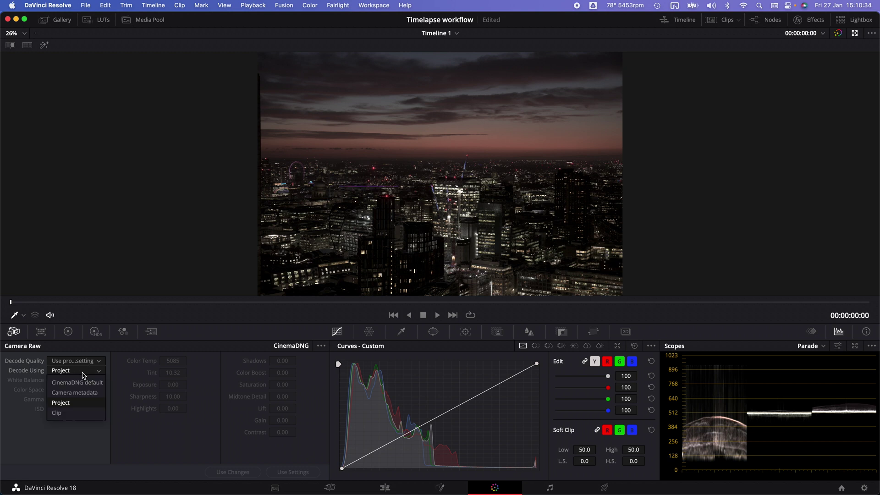
left_click(80, 412)
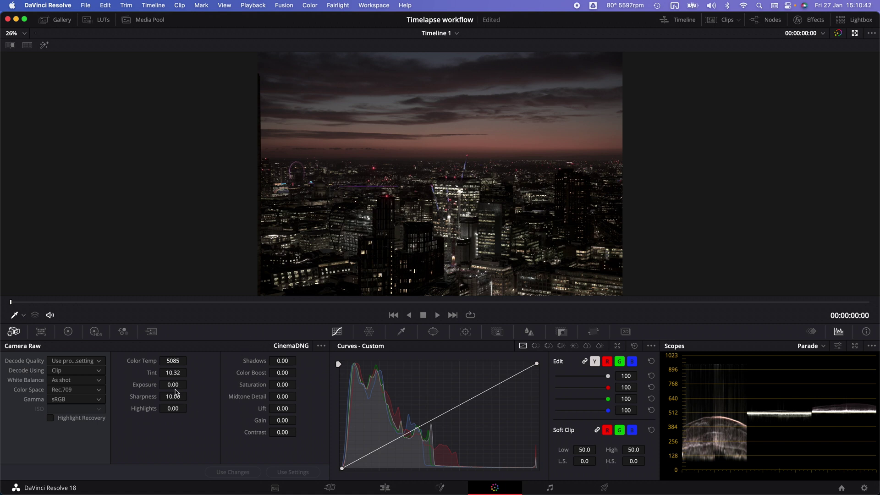
Step: Raise exposure to 0.72 and set highlights to 100
mouse_move(174, 386)
left_mouse_down()
mouse_move(191, 385)
mouse_move(170, 385)
mouse_move(177, 360)
mouse_move(172, 373)
left_mouse_up()
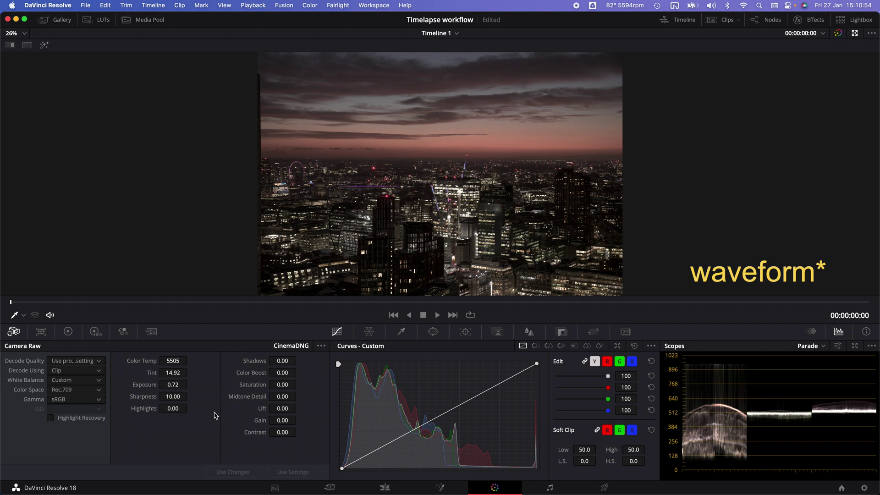
mouse_move(175, 409)
left_mouse_down()
mouse_move(237, 409)
mouse_move(174, 410)
left_mouse_up()
left_click(182, 408)
type("100")
key("Return")
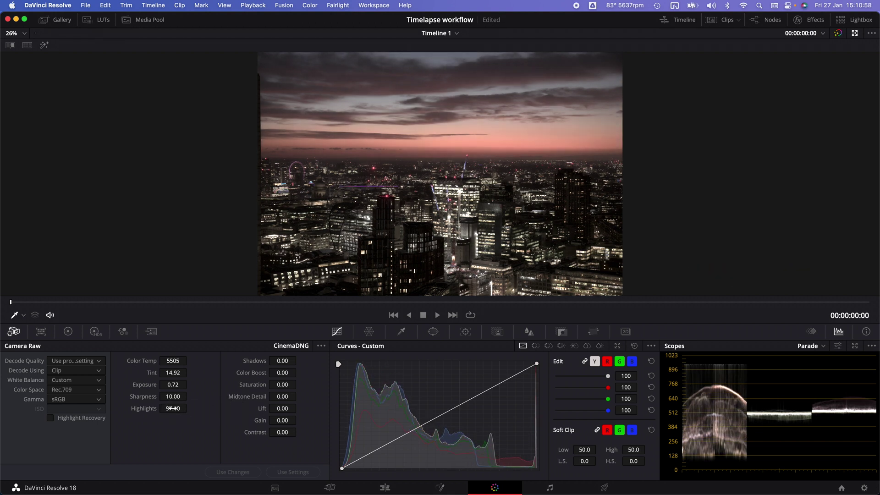
Step: Set contrast 23, colour boost 20, colour temperature 4435 and saturation 70
mouse_move(281, 430)
left_mouse_down()
mouse_move(296, 431)
mouse_move(283, 432)
left_mouse_up()
left_click_drag(280, 373, 295, 386)
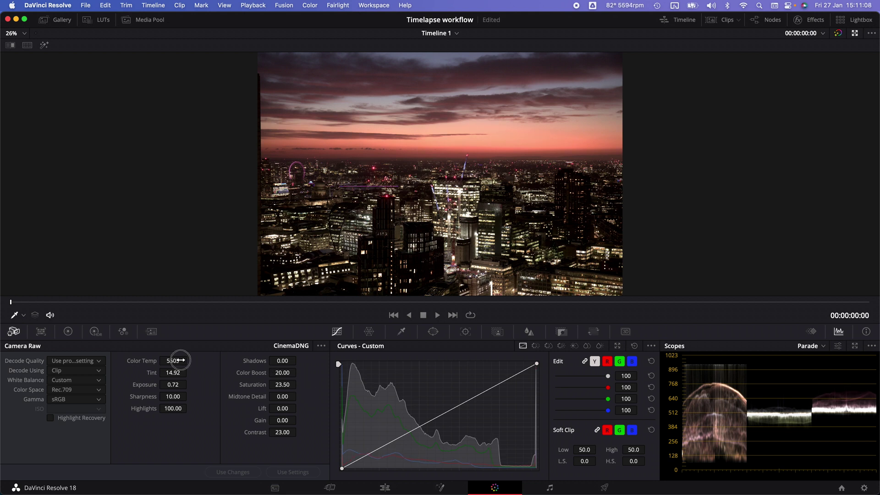
mouse_move(177, 361)
left_mouse_down()
mouse_move(167, 362)
mouse_move(182, 359)
left_mouse_up()
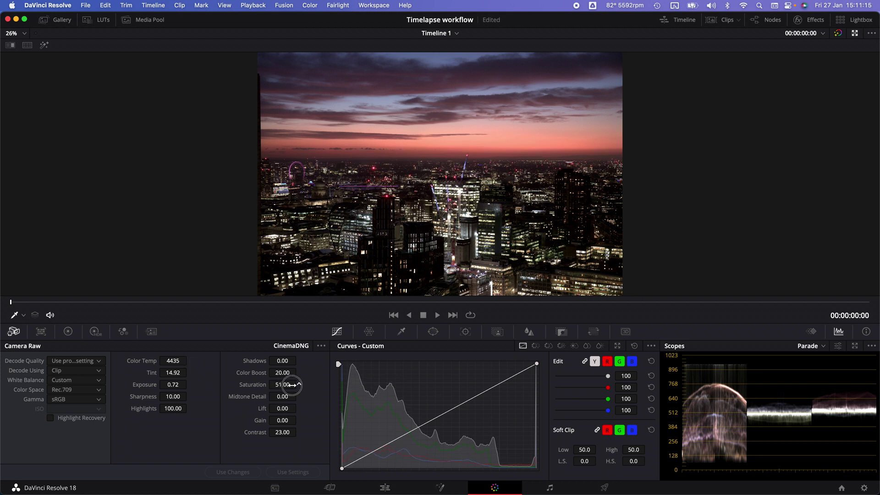
left_click_drag(280, 384, 278, 357)
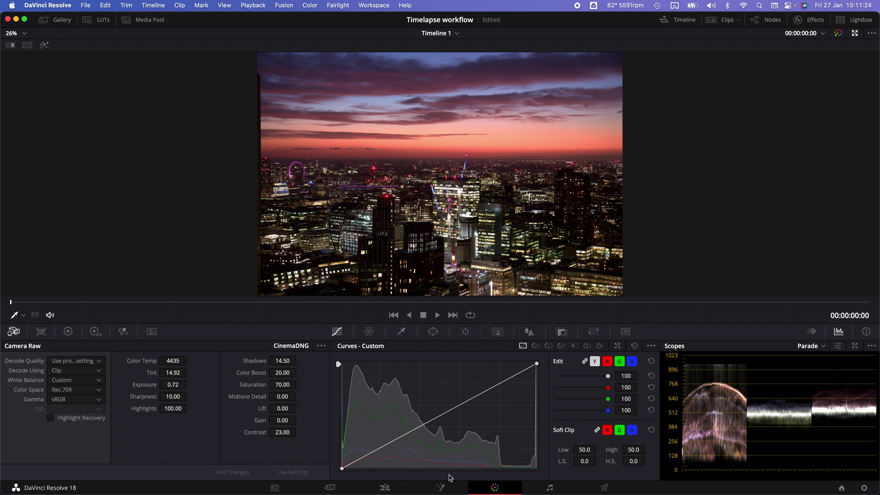
Step: On the Edit page, Option-drag a copy of the DNG clip onto new track V2 and enlarge the timeline
left_click(394, 488)
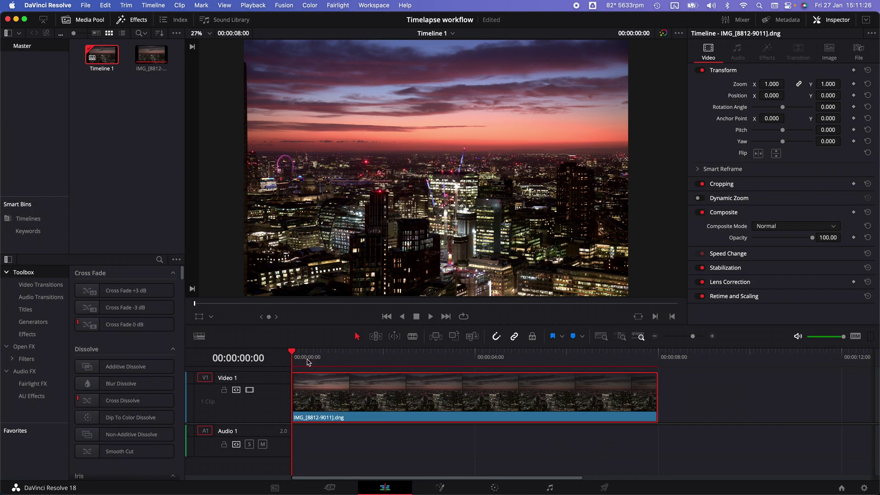
left_click_drag(296, 354, 421, 359)
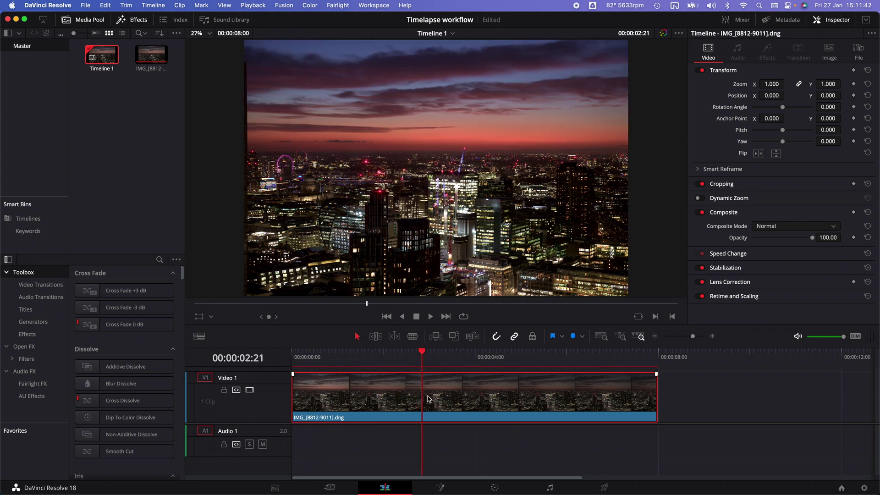
mouse_move(428, 398)
left_mouse_down()
mouse_move(424, 362)
mouse_move(431, 402)
left_mouse_up()
left_click_drag(327, 324, 326, 292)
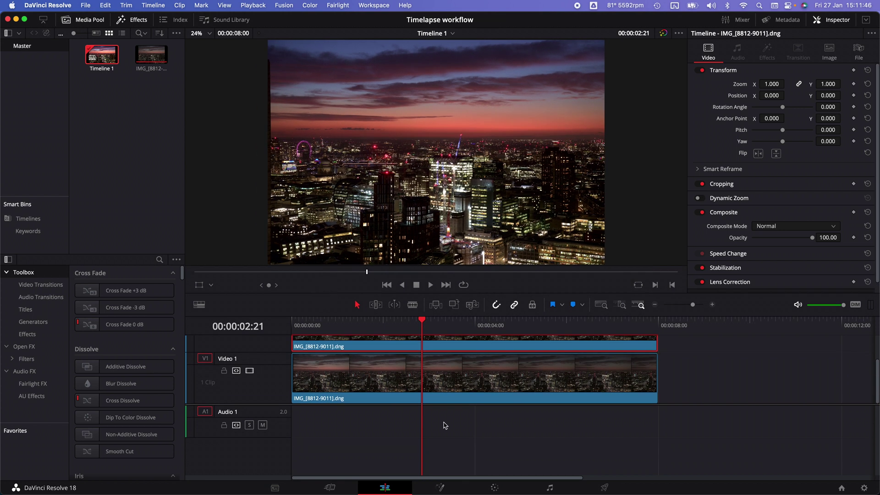
scroll(441, 401, "up", 3)
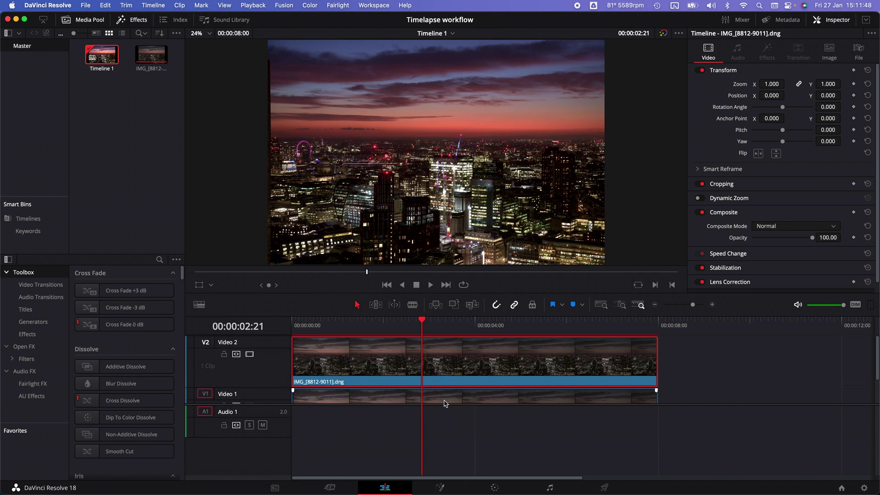
Step: Grade the V2 copy to colour temp 3225, exposure 0.23 and Log wheel highlights 100
left_click(495, 487)
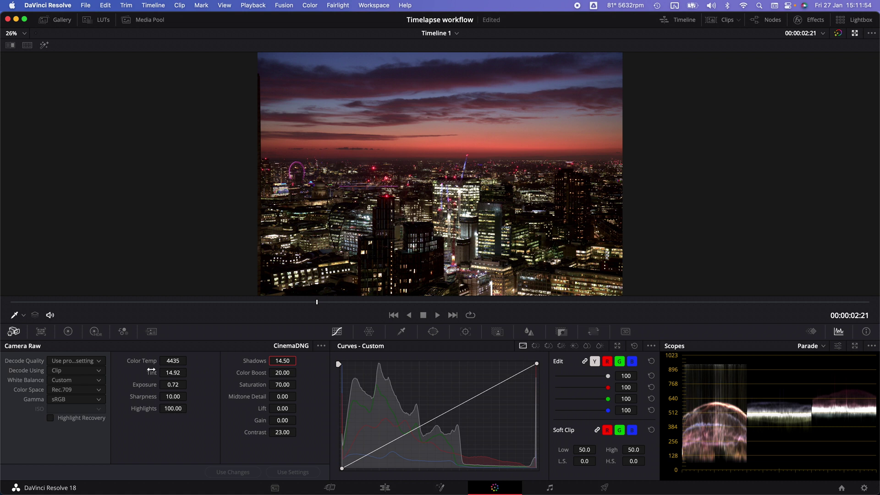
left_click_drag(155, 362, 113, 363)
mouse_move(174, 384)
left_mouse_down()
mouse_move(159, 385)
mouse_move(177, 387)
left_mouse_up()
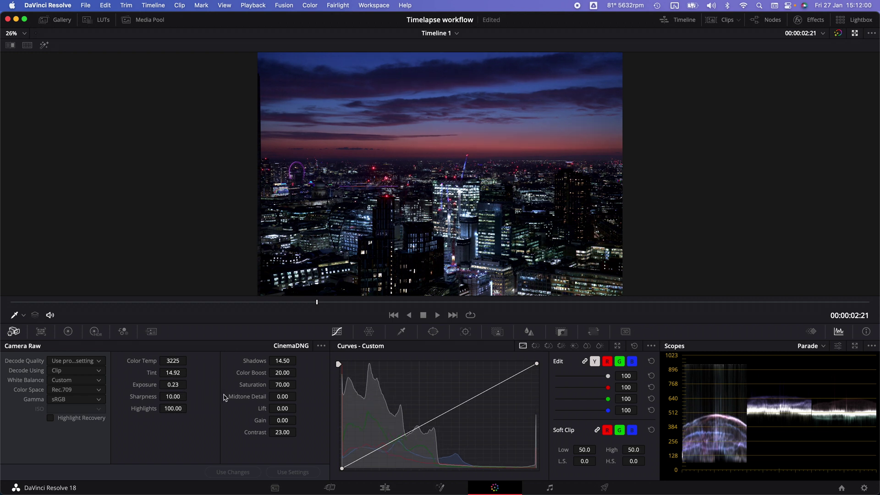
left_click(67, 331)
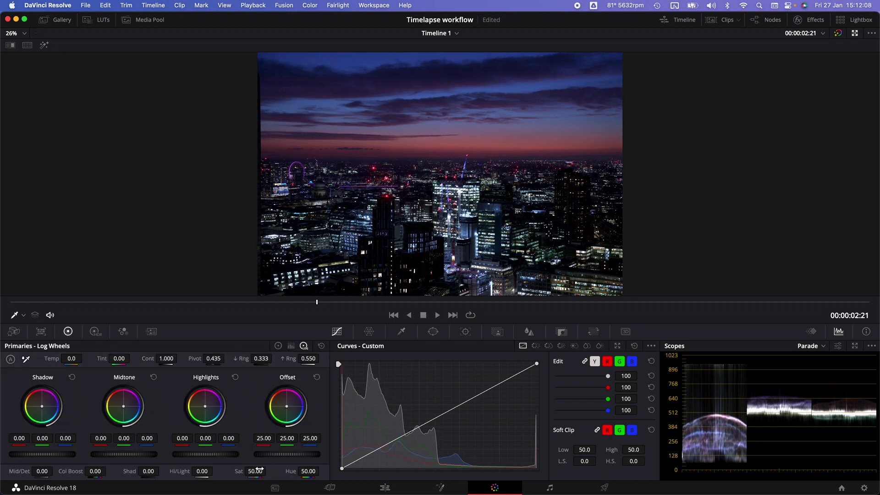
mouse_move(201, 472)
left_mouse_down()
mouse_move(241, 472)
mouse_move(206, 473)
left_mouse_up()
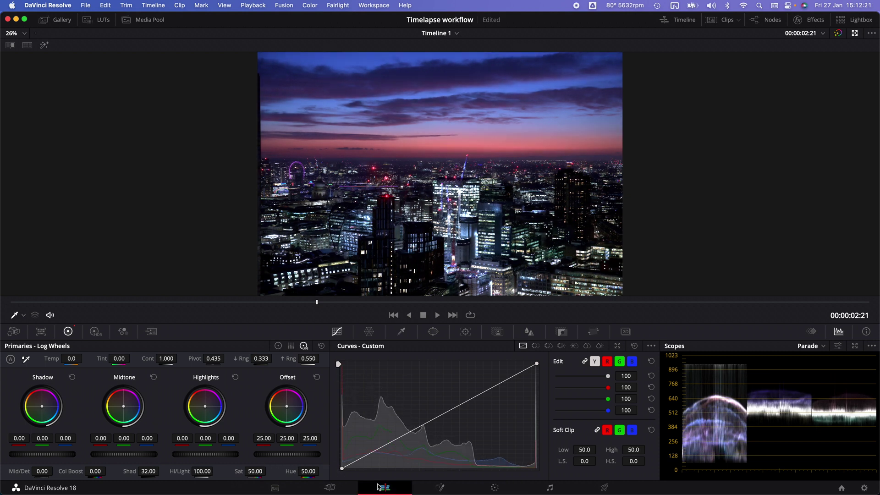
Step: Trim the V2 clip's head later, add a fade-in over the warm original, and rewind the playhead
left_click(385, 488)
left_click_drag(297, 362, 391, 366)
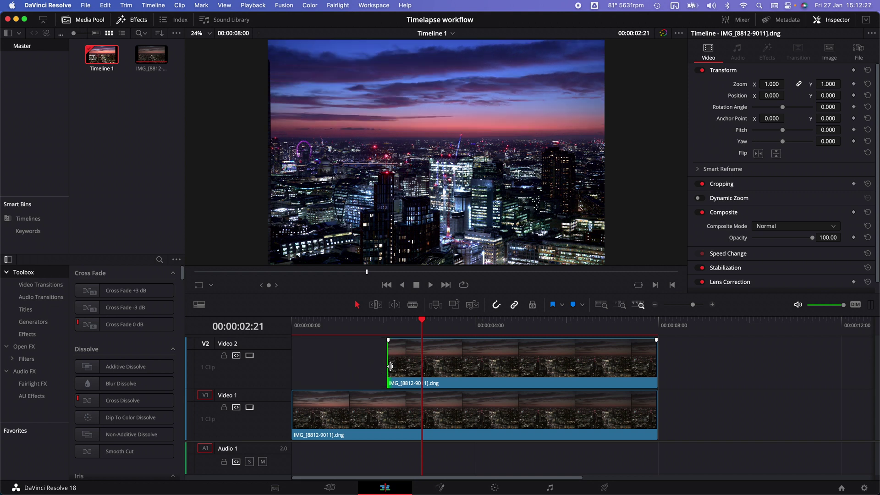
left_click_drag(388, 341, 583, 340)
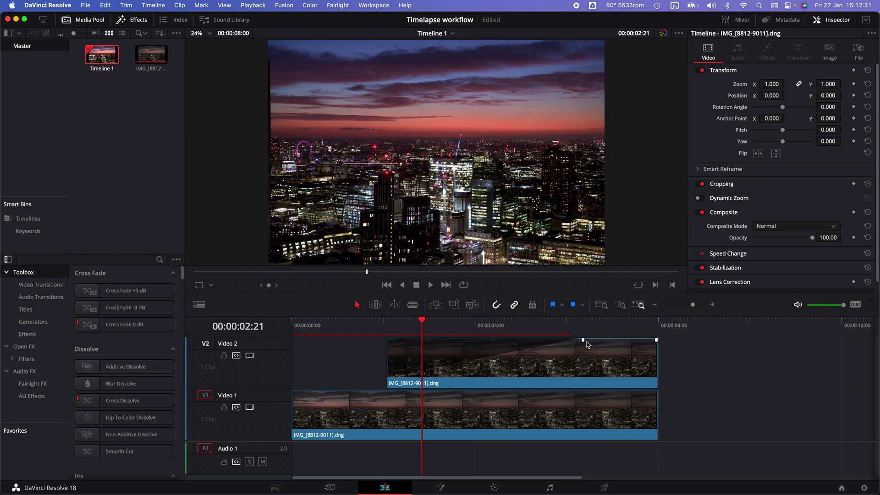
left_click_drag(403, 324, 647, 329)
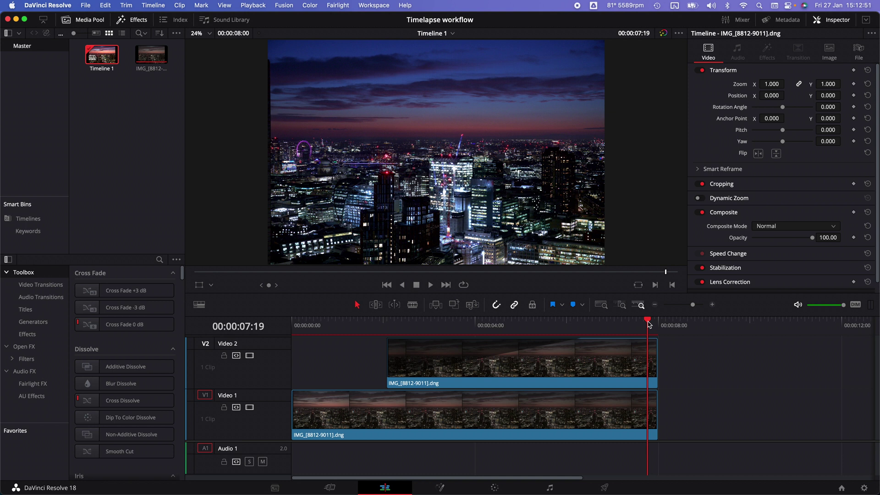
Step: Apply the ProRes 422 HQ render preset on the Deliver page after trying MP4 and H.265
left_click(605, 487)
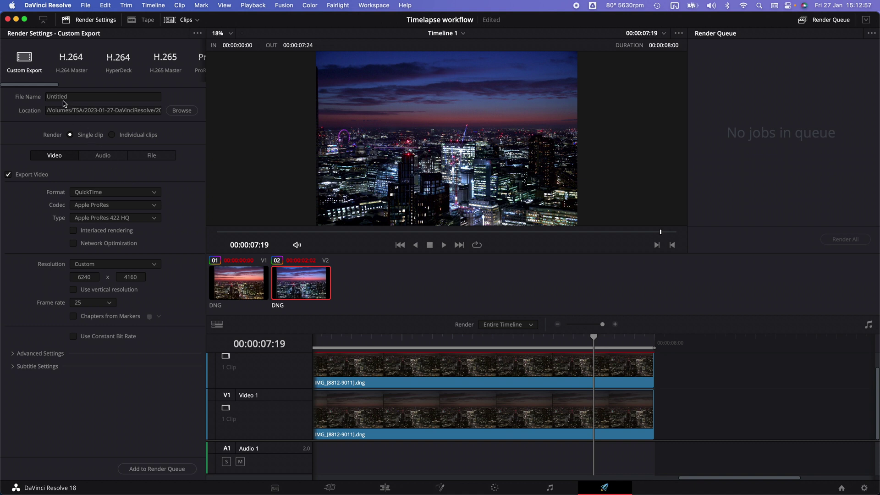
left_click_drag(48, 87, 88, 87)
left_click(78, 64)
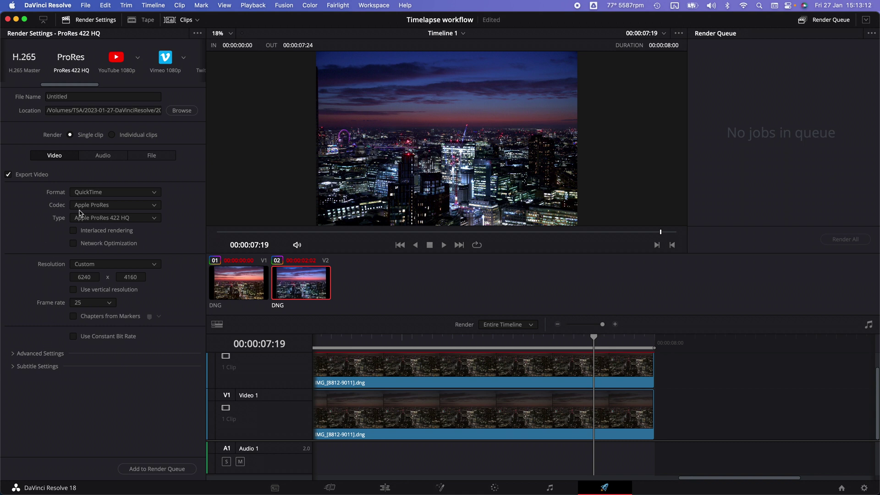
left_click(132, 192)
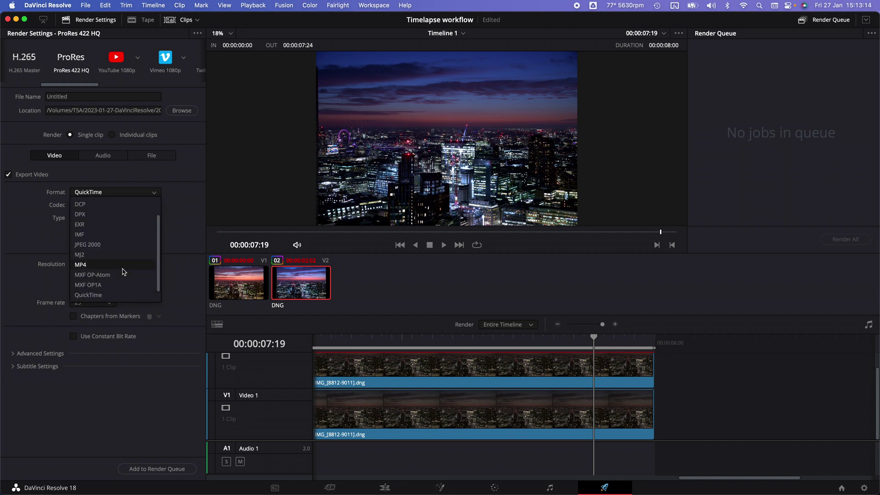
left_click(81, 265)
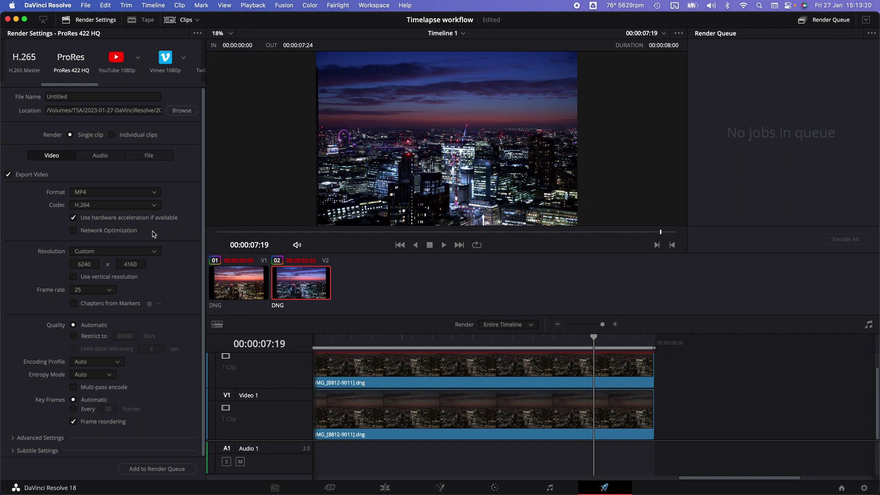
left_click(157, 205)
left_click(127, 231)
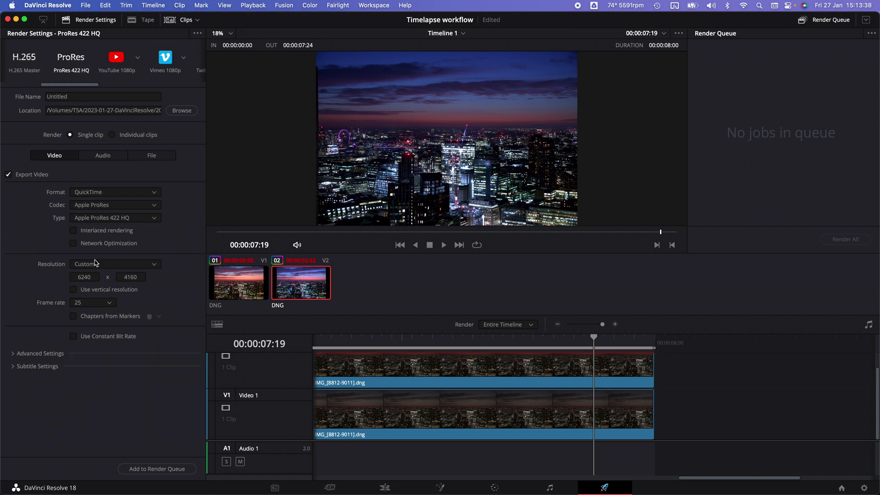
Step: Add Timeline 1 to the render queue and render Job 1 to completion
left_click(160, 471)
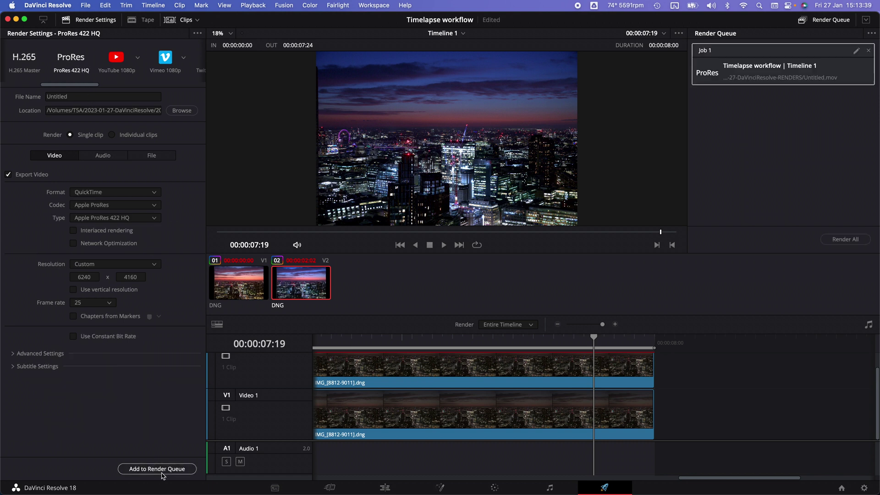
left_click(835, 238)
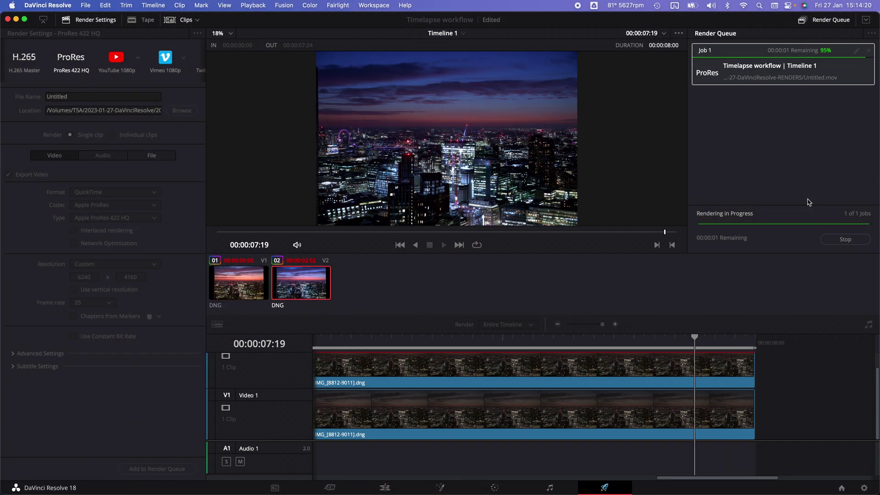
Step: Reveal Job 1's Untitled render in the 2023-01-27-DaVinciResolve-RENDERS folder and open it in QuickTime Player
right_click(809, 81)
left_click(818, 95)
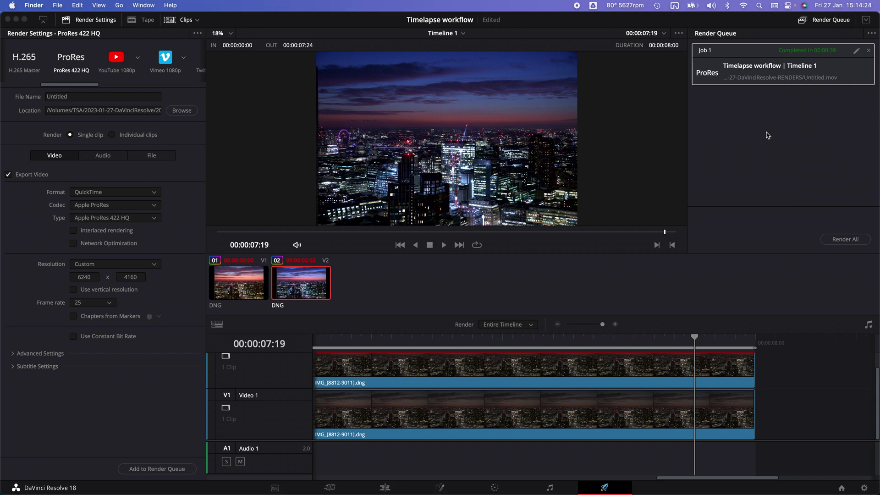
key("super+o")
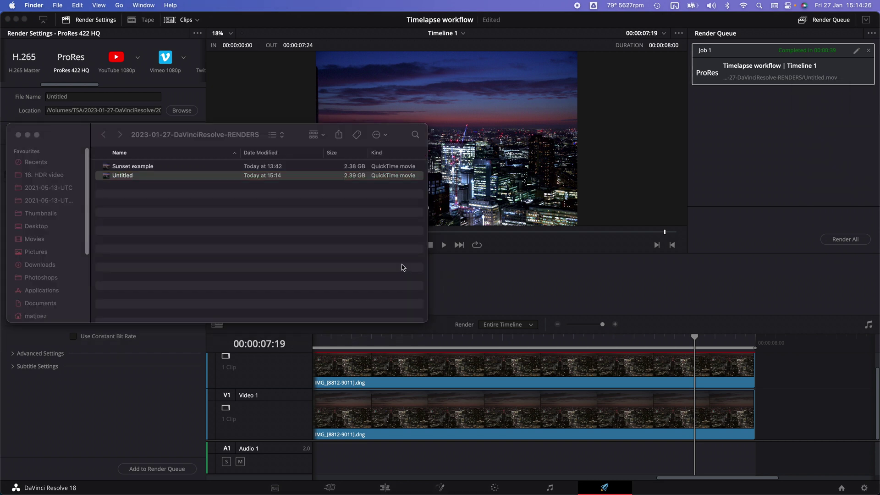